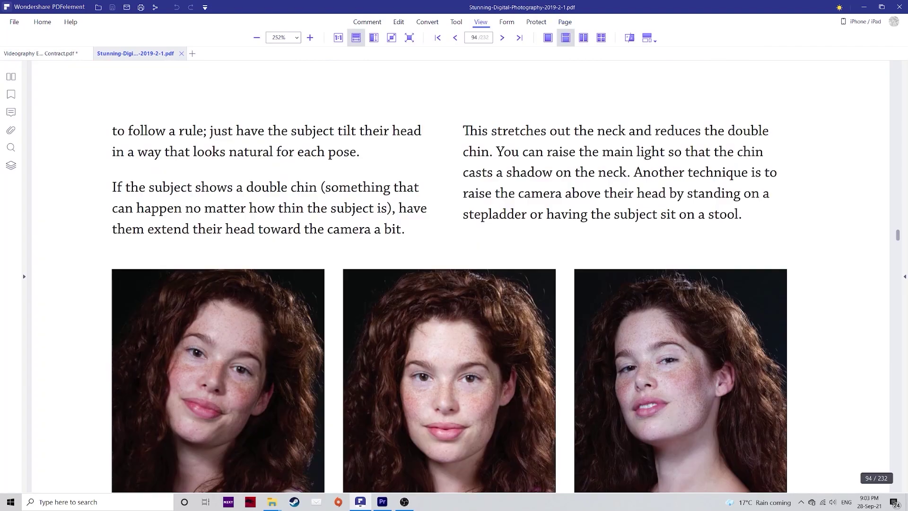
Step: Scroll the document, then draw a handwritten signature and place it on the page
scroll(449, 298, "down", 3)
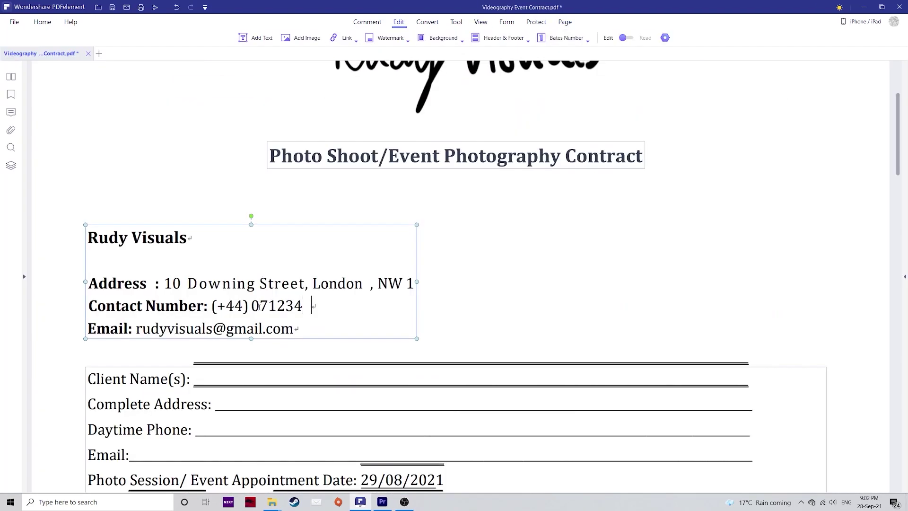
type("567")
left_click_drag(271, 283, 286, 303)
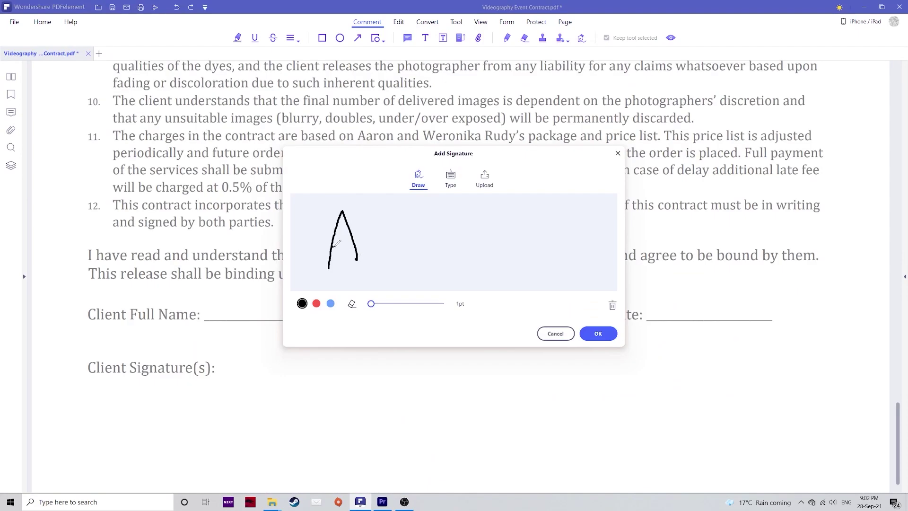
left_click_drag(333, 246, 369, 245)
left_click_drag(384, 256, 388, 257)
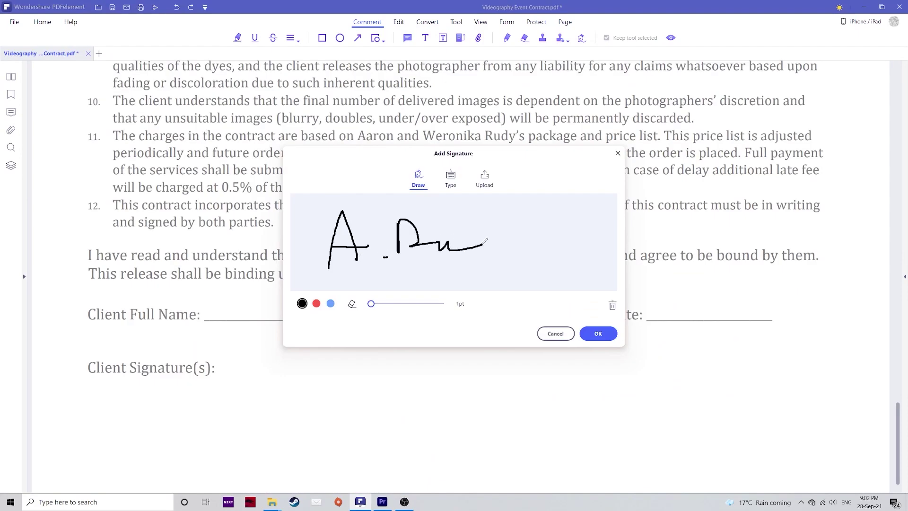
left_click(598, 333)
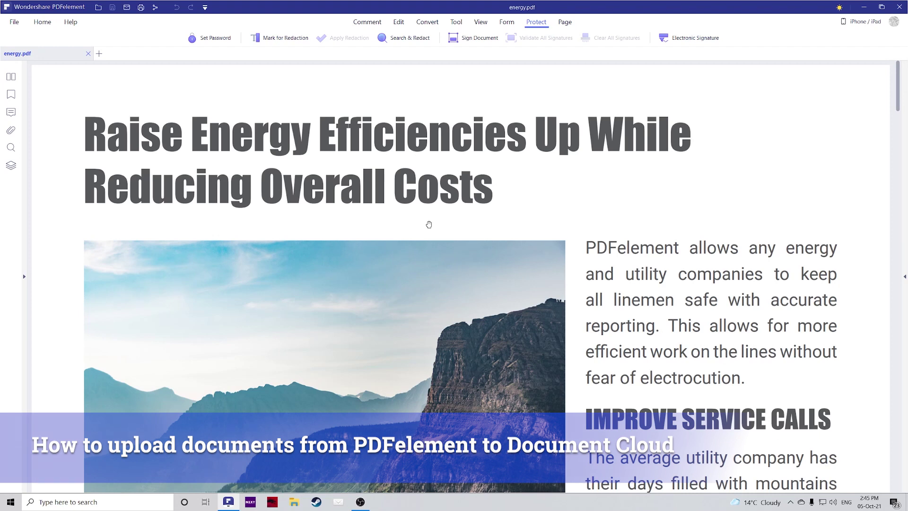
Step: Upload energy.pdf to Wondershare Cloud via File > Share, then view the online cloud account
left_click(18, 24)
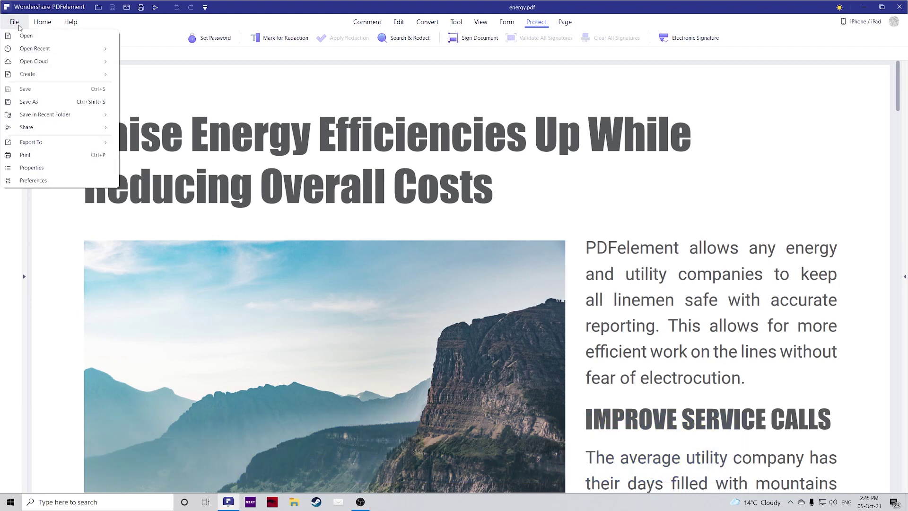
mouse_move(84, 130)
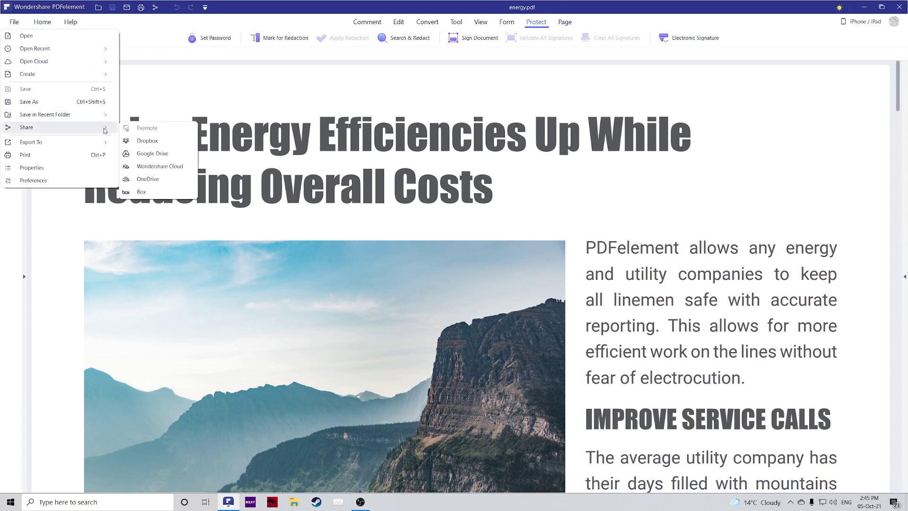
left_click(162, 167)
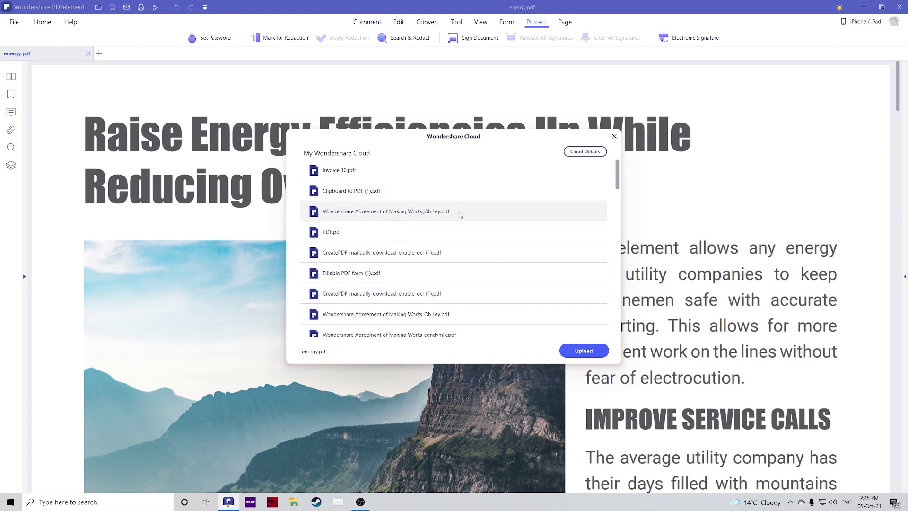
scroll(481, 233, "down", 5)
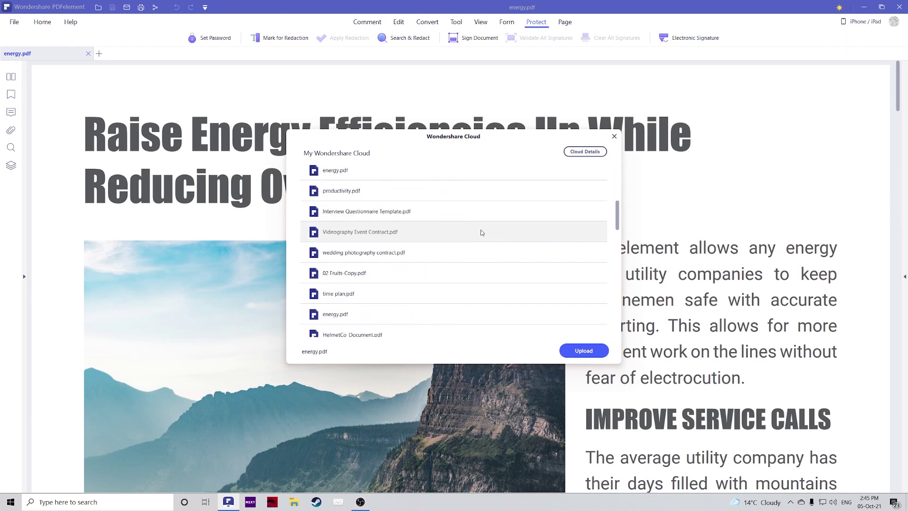
scroll(481, 232, "up", 5)
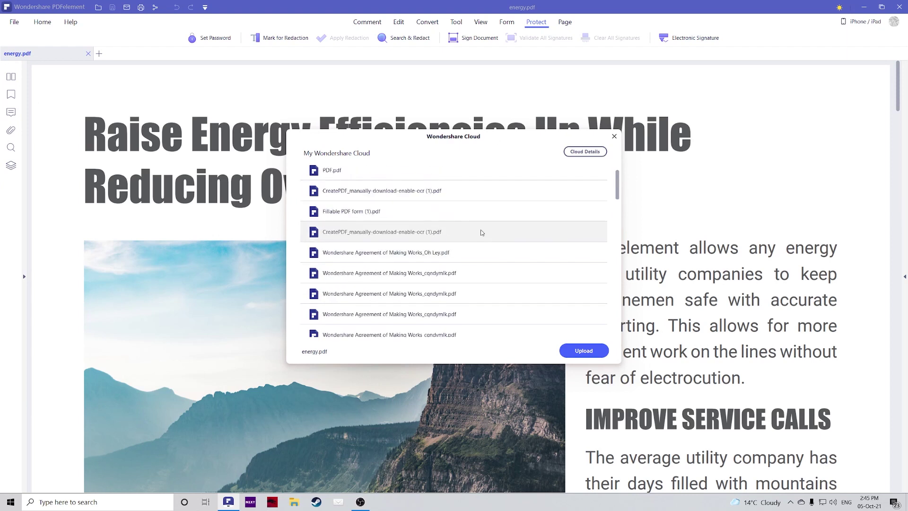
left_click(585, 356)
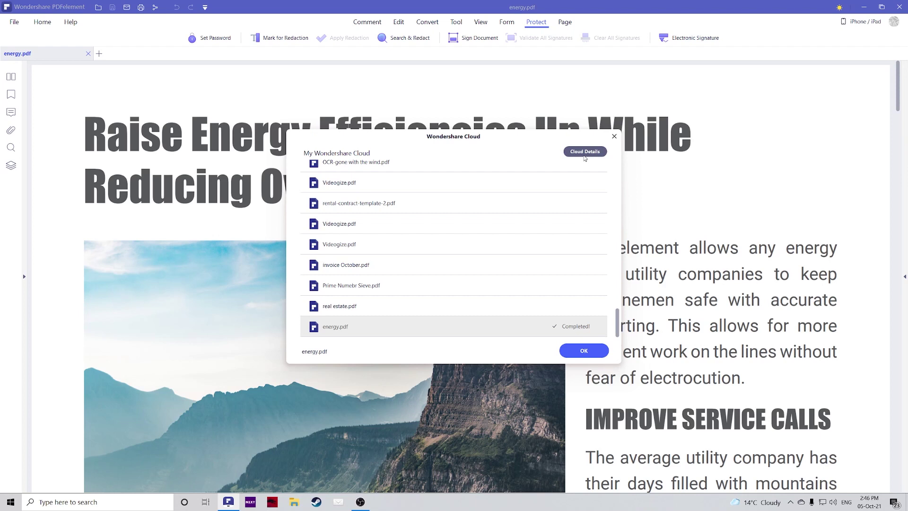
left_click(585, 152)
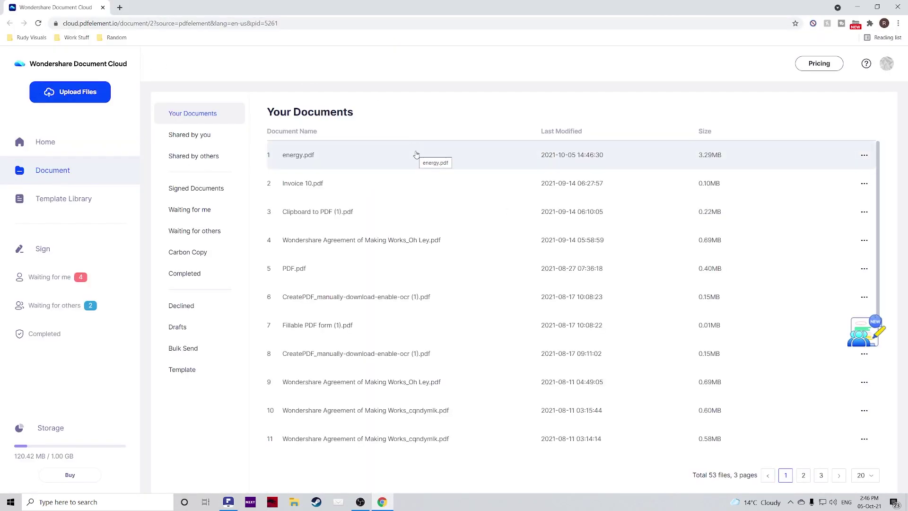
Step: Open energy.pdf's details in Document Cloud and bring up its actions menu
left_click(352, 157)
left_click(865, 161)
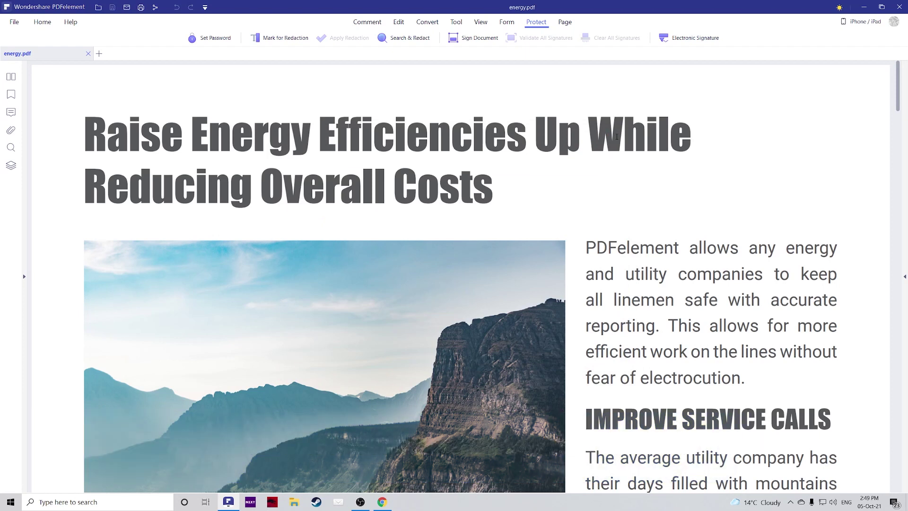
Step: Download Videography Event Contract.pdf through File > Open Cloud > From Wondershare Cloud and open it
left_click(21, 25)
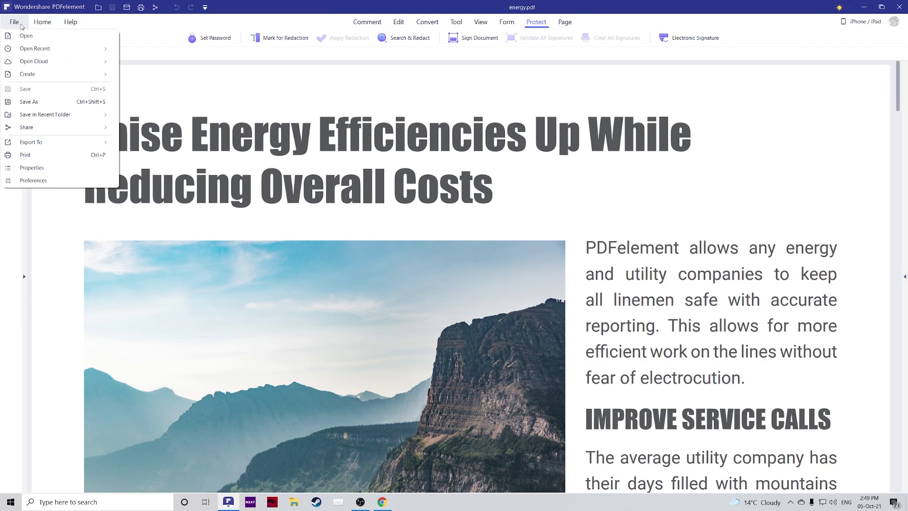
mouse_move(61, 63)
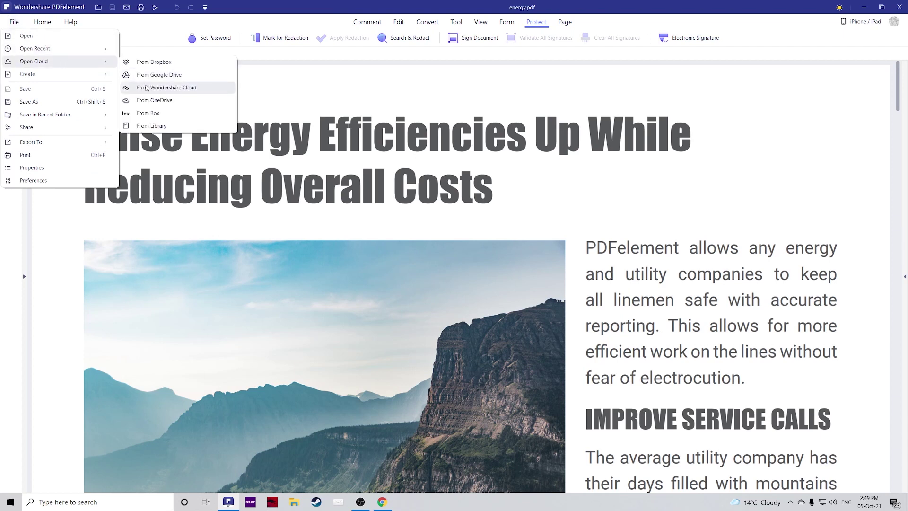
left_click(146, 88)
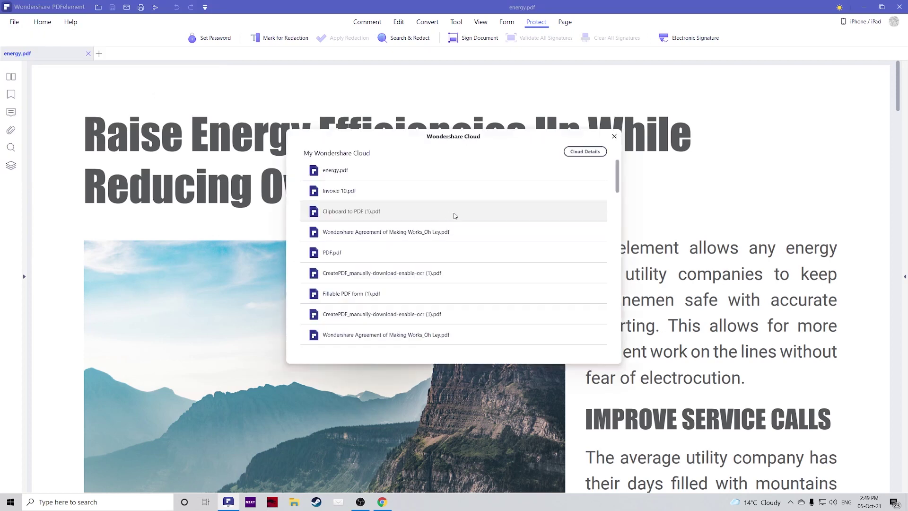
scroll(454, 215, "down", 5)
scroll(454, 216, "up", 2)
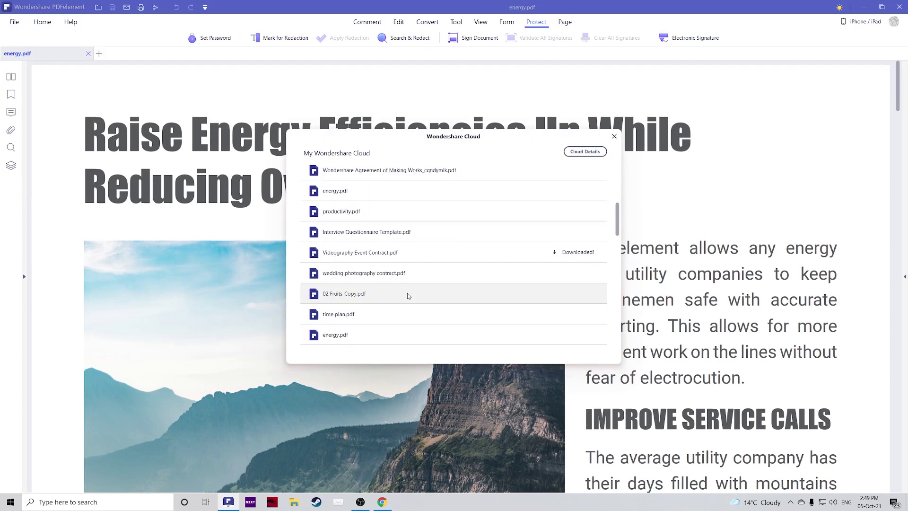
left_click(552, 296)
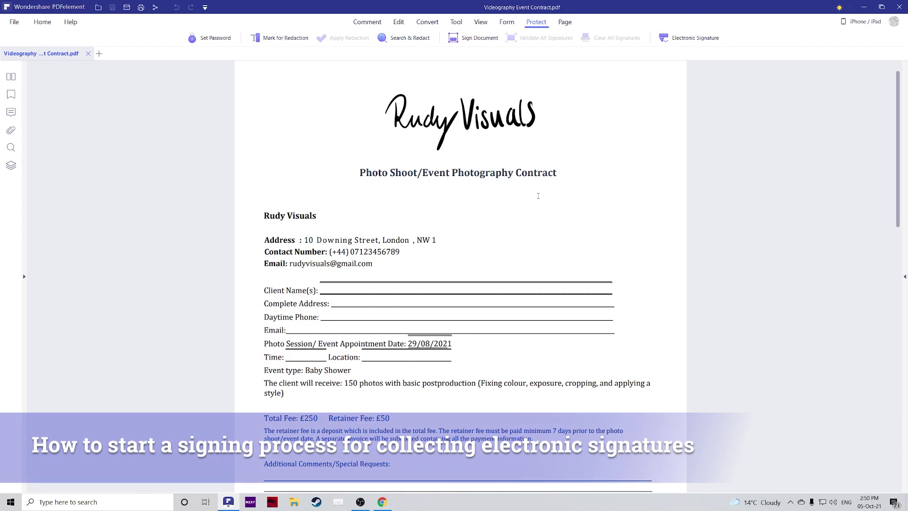
Step: Scroll through the contract and launch Electronic Signature to reach the Document Cloud Sign page
scroll(475, 301, "down", 2)
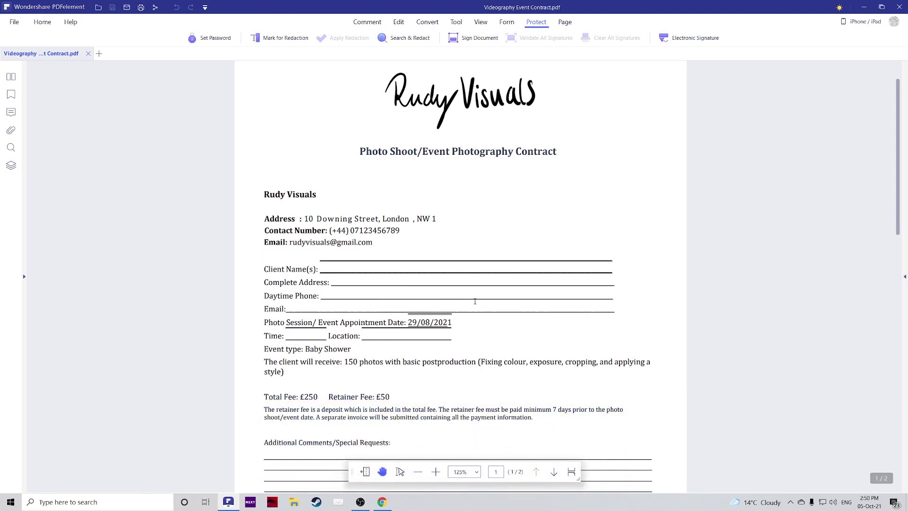
scroll(449, 328, "down", 4)
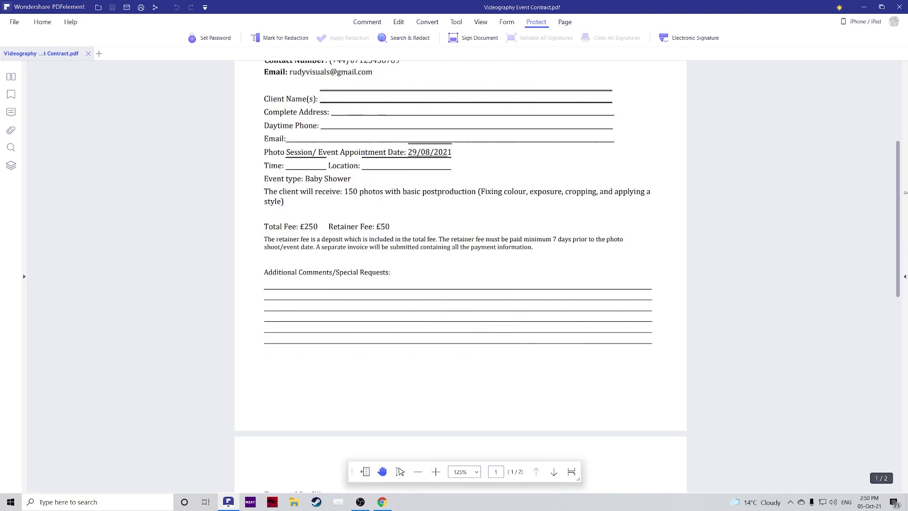
scroll(554, 387, "down", 15)
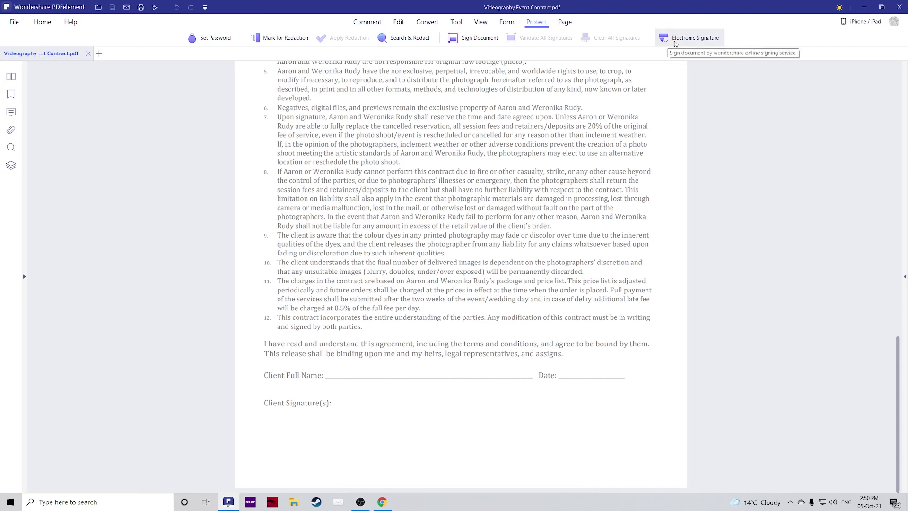
left_click(675, 44)
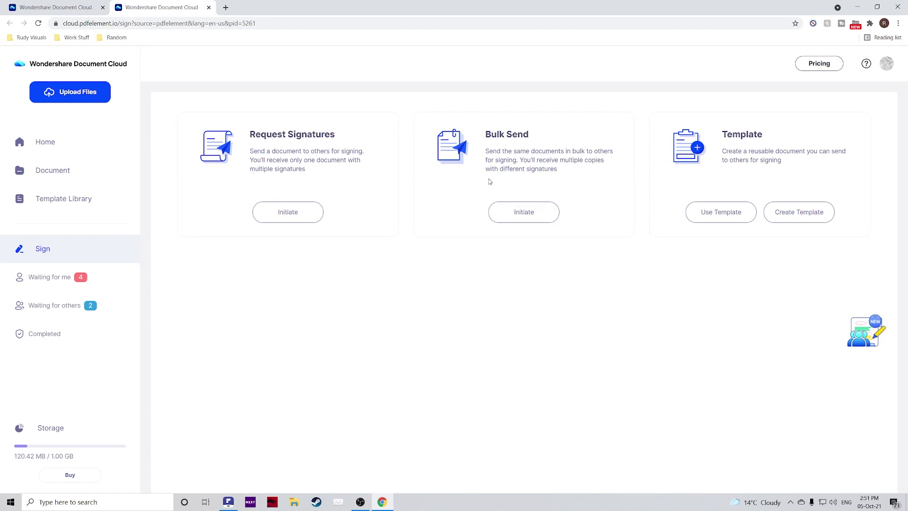
Step: Start a signature request and add Videography Event Contract.pdf from the Document Cloud files
left_click(298, 220)
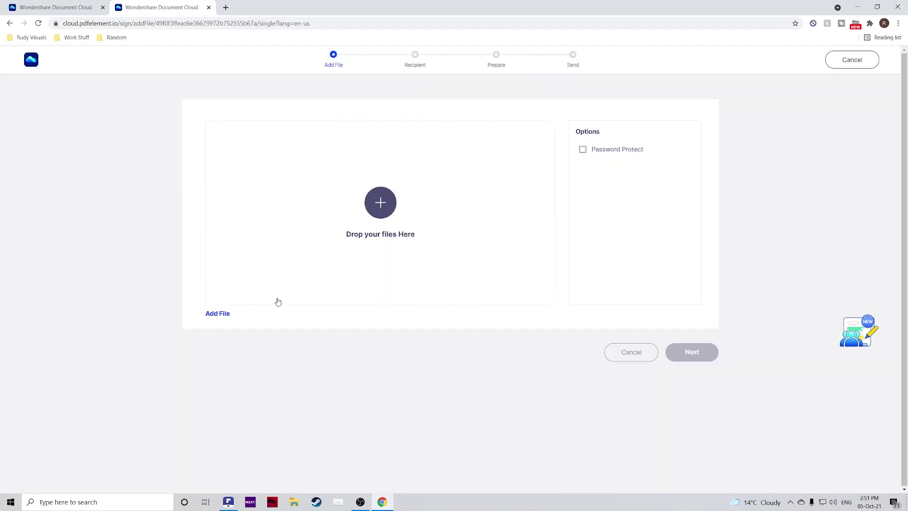
left_click(219, 318)
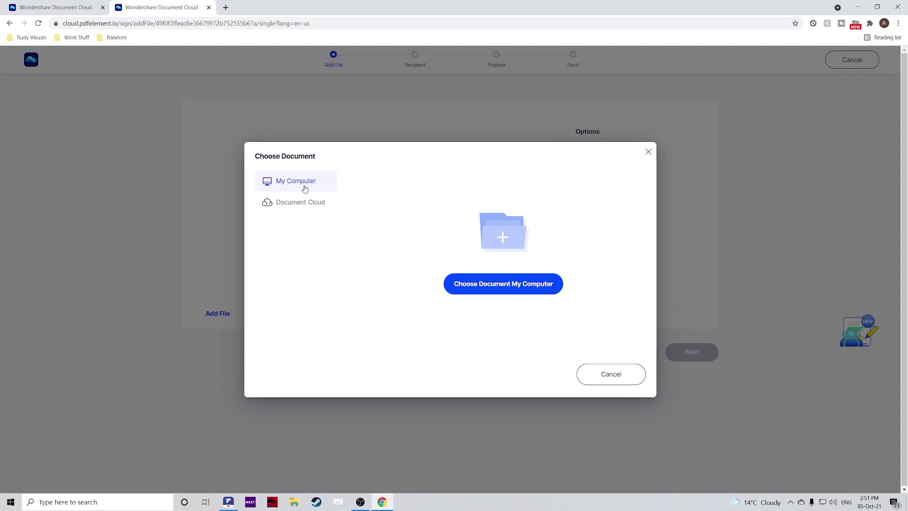
left_click(314, 208)
scroll(473, 260, "down", 5)
left_click(449, 275)
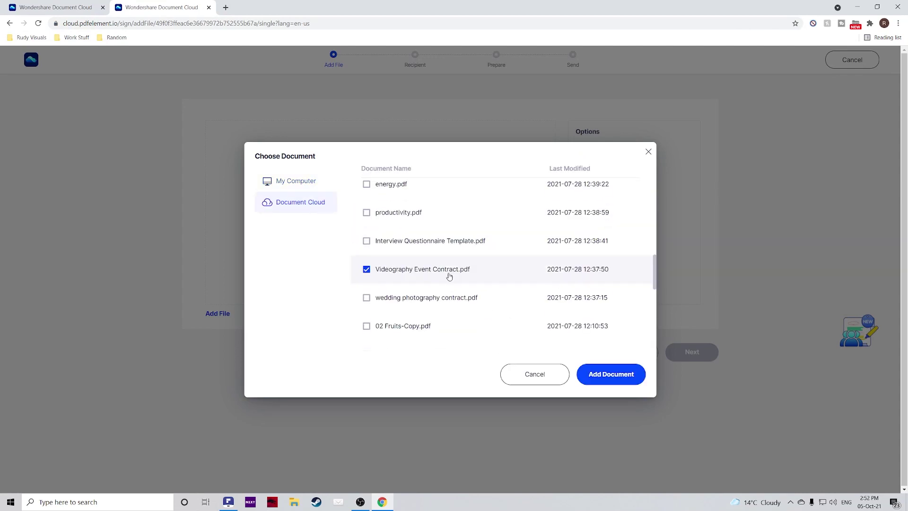
left_click(616, 384)
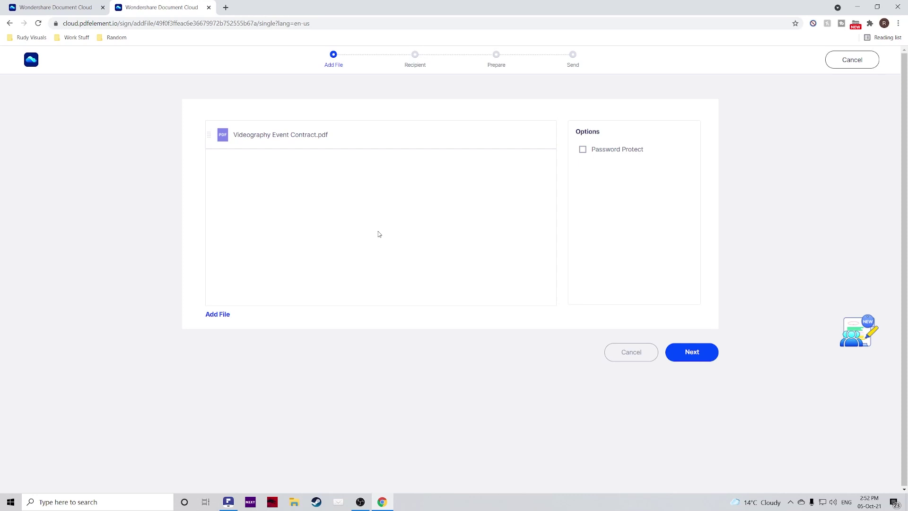
Step: Toggle Password Protect on and back off, leaving the file unprotected, and continue to recipients
left_click(583, 150)
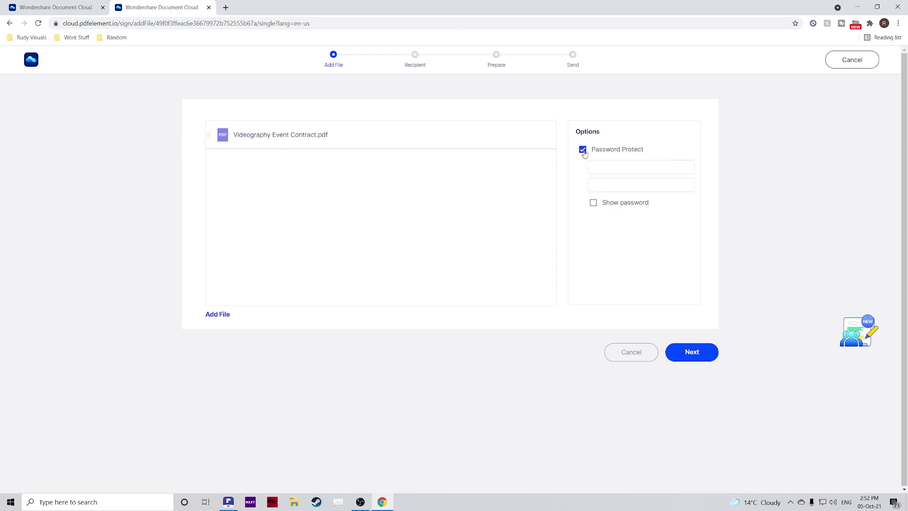
left_click(614, 170)
left_click(582, 149)
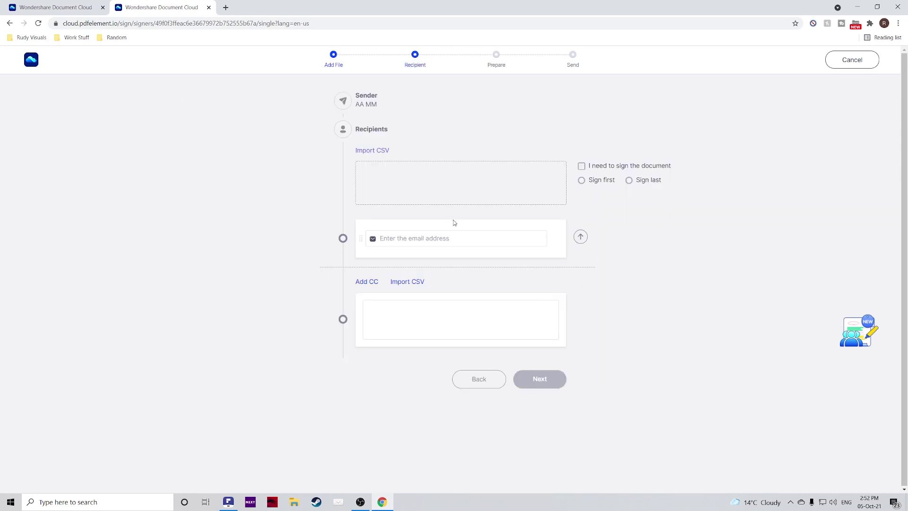
Step: Paste a recipient's e-mail address into the Recipients field, confirm it, and advance to Prepare
left_click(457, 238)
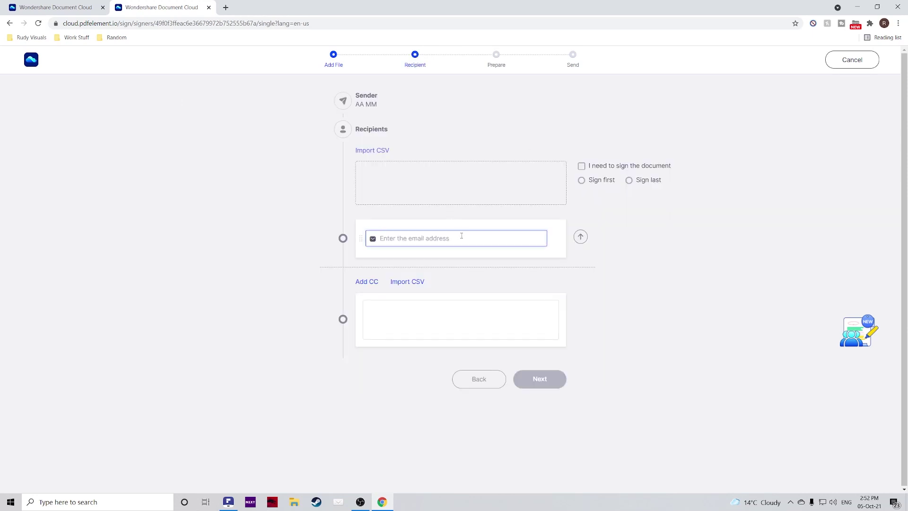
key("ctrl+v")
key("Return")
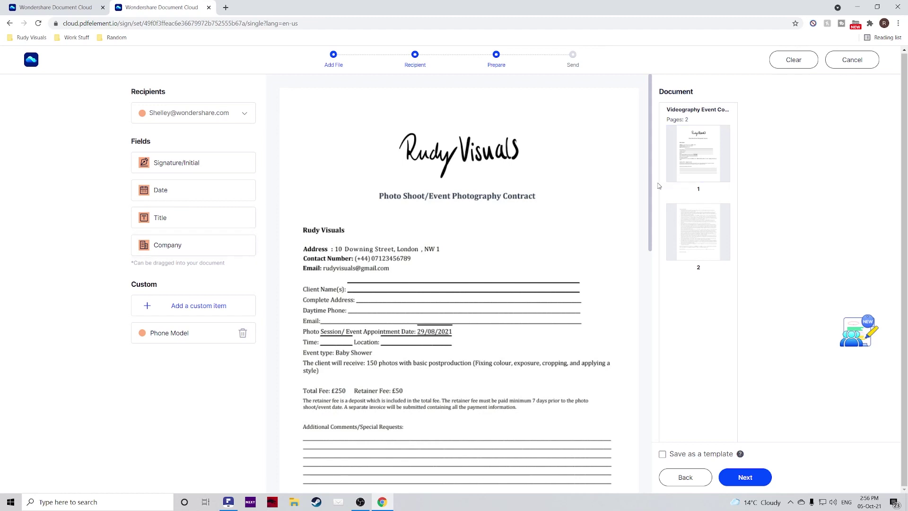
left_click(211, 116)
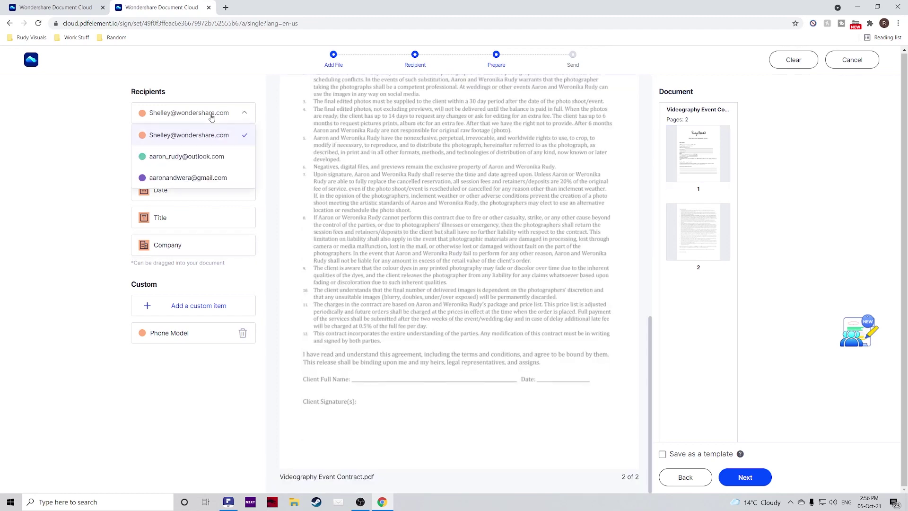
Step: Place signature and date fields on page 2 for the second and third recipients
left_click(209, 160)
mouse_move(208, 160)
left_mouse_down()
mouse_move(200, 164)
mouse_move(393, 367)
mouse_move(377, 408)
mouse_move(326, 421)
left_mouse_up()
mouse_move(156, 189)
left_mouse_down()
mouse_move(508, 404)
mouse_move(451, 424)
left_mouse_up()
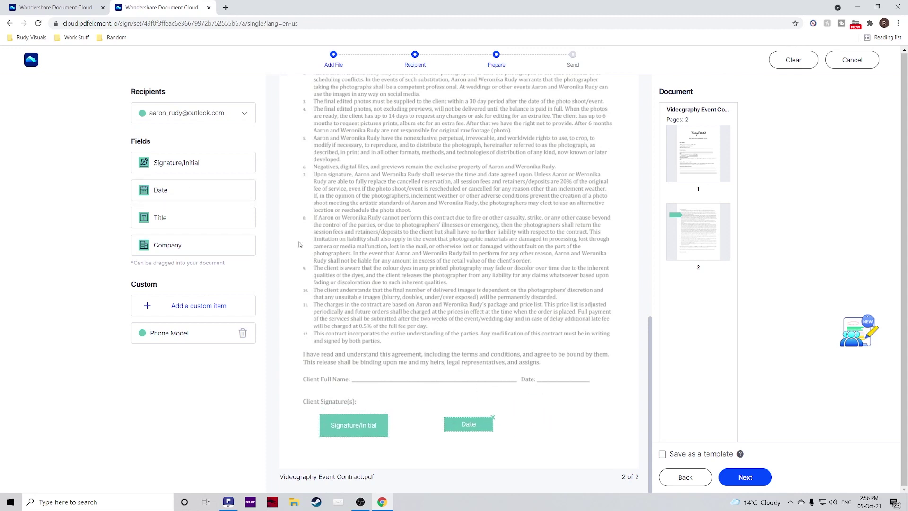
left_click(175, 121)
left_click(184, 136)
left_click_drag(189, 164, 357, 467)
mouse_move(189, 191)
left_mouse_down()
mouse_move(404, 339)
mouse_move(465, 452)
left_mouse_up()
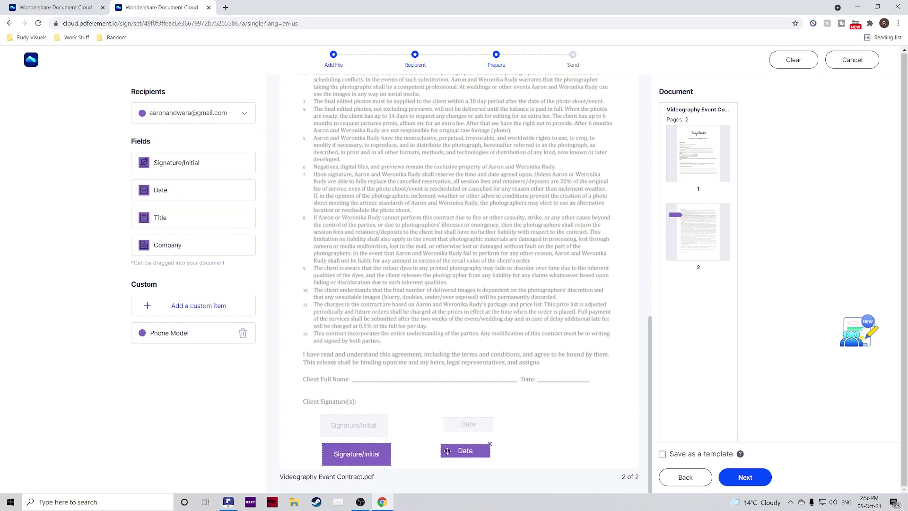
Step: Put the first recipient's signature on the Client Full Name line, skip the custom item, and continue
left_click(212, 119)
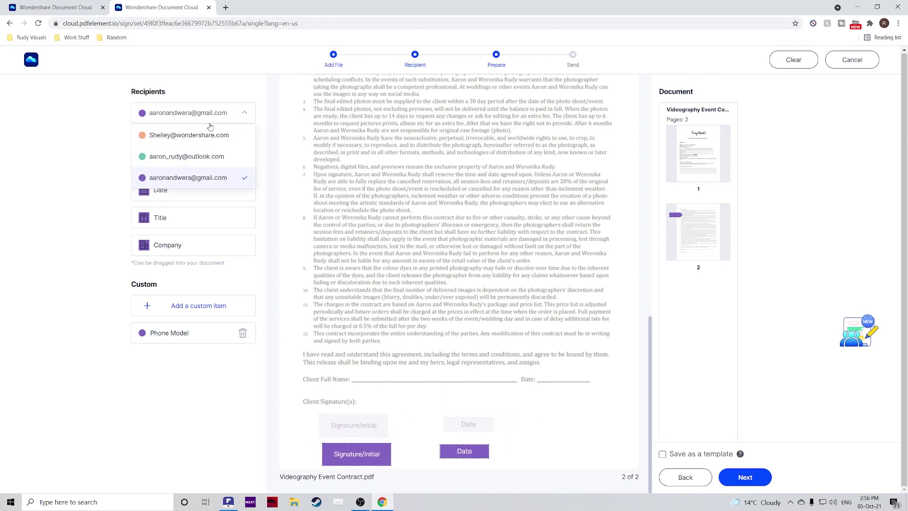
left_click(211, 126)
mouse_move(197, 162)
left_mouse_down()
mouse_move(434, 391)
mouse_move(393, 378)
left_mouse_up()
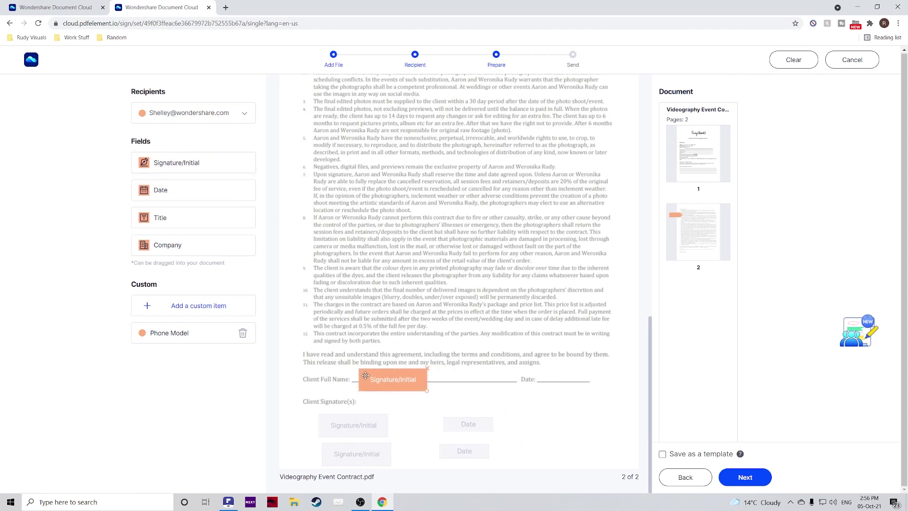
left_click(222, 306)
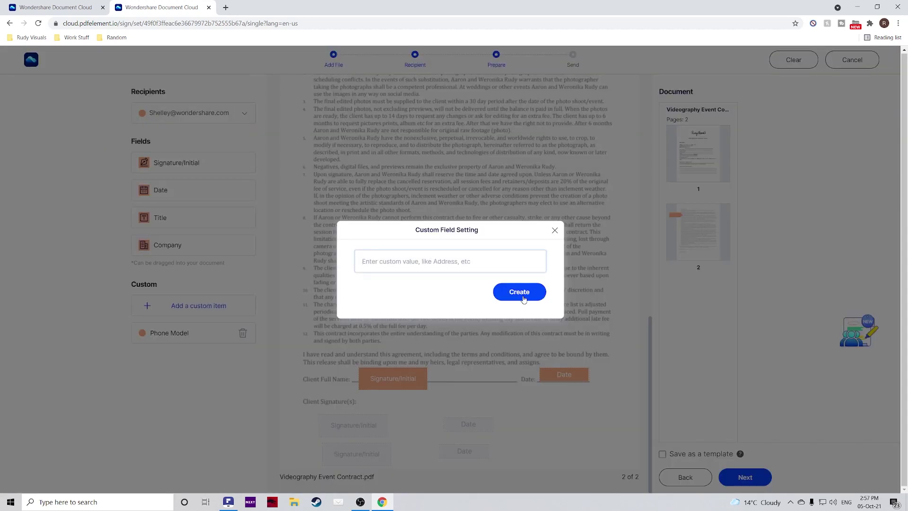
left_click(555, 230)
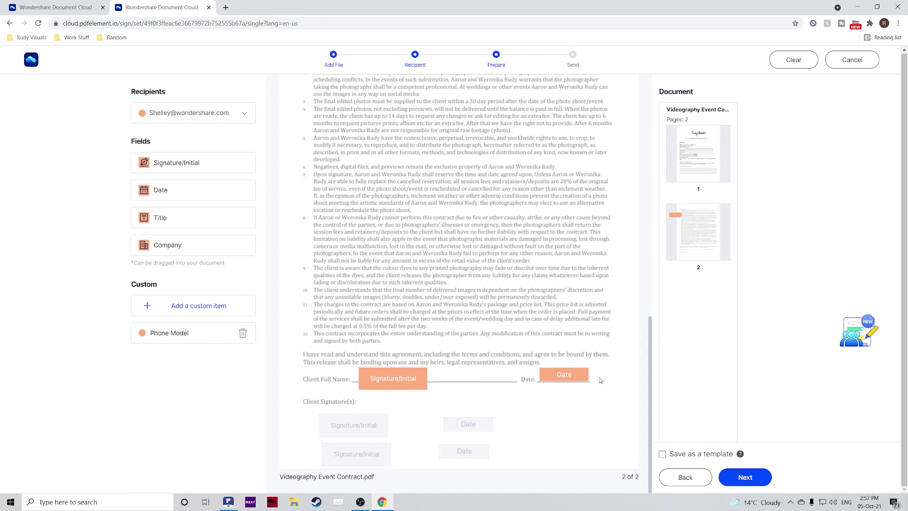
left_click(755, 478)
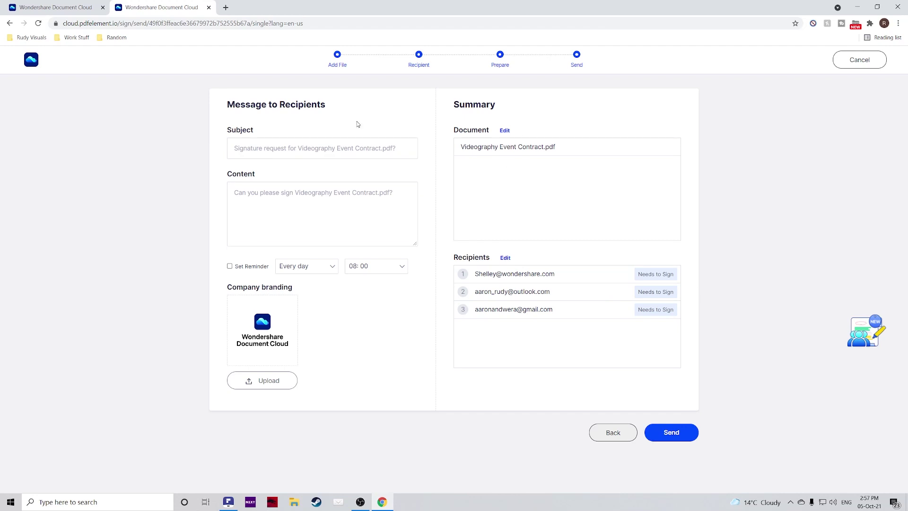
Step: Review the message subject and content, send the request, and proceed to sign it yourself
left_click(300, 156)
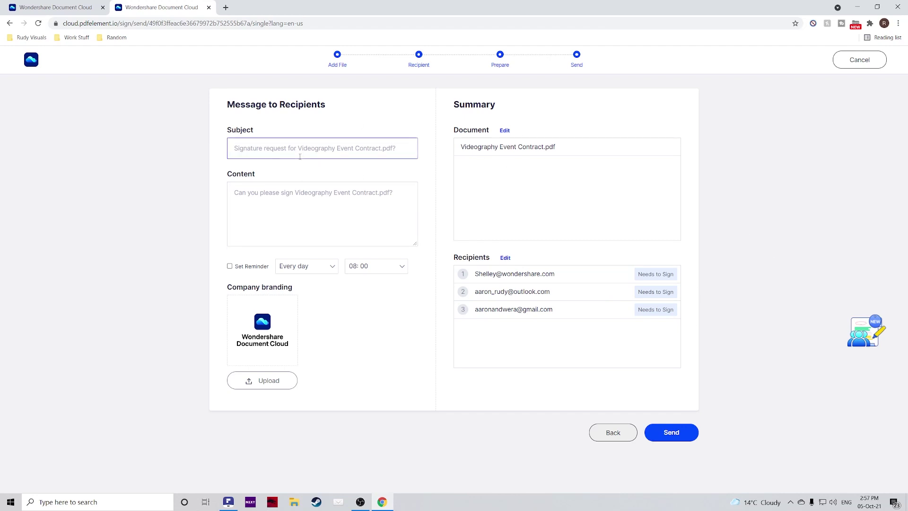
left_click(333, 204)
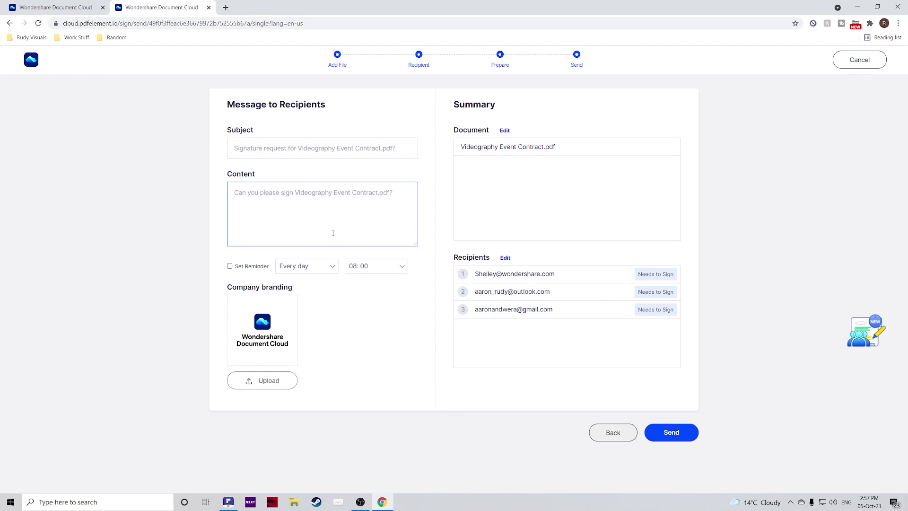
mouse_move(275, 329)
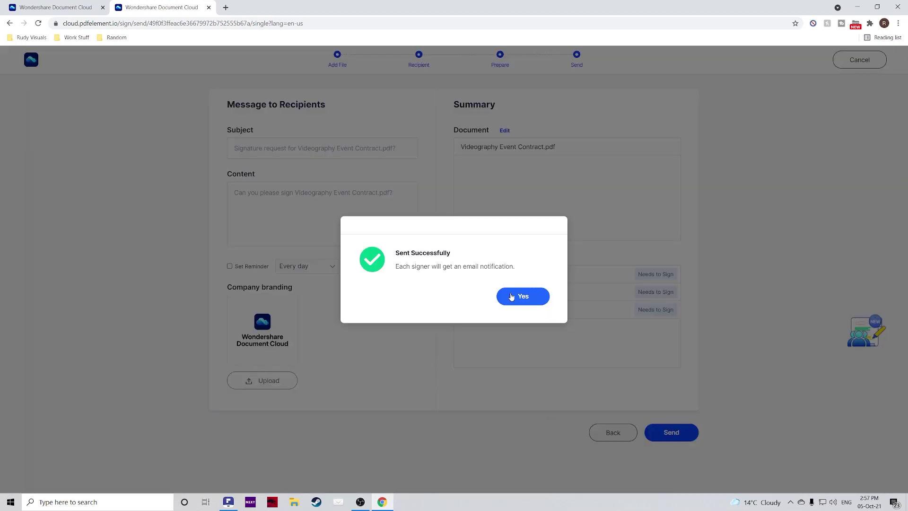
left_click(512, 297)
left_click(409, 358)
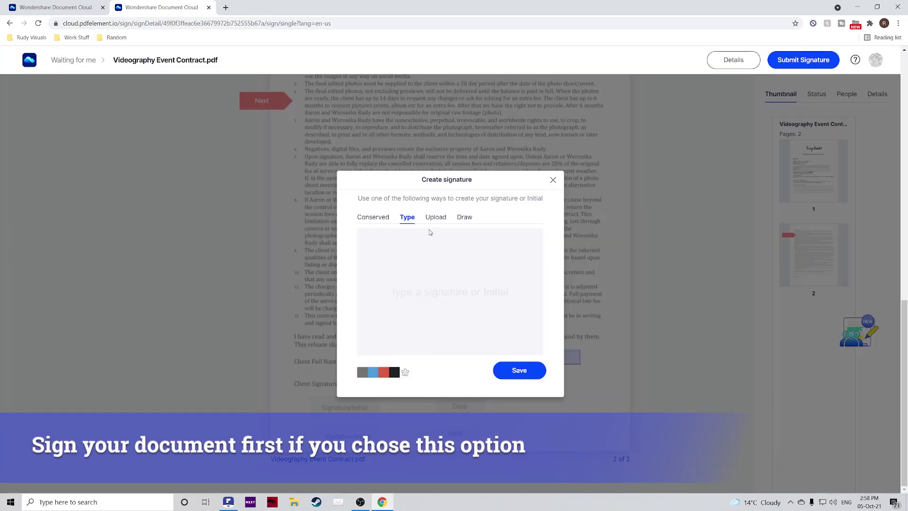
Step: Draw a freehand signature, save it onto the contract, and submit it
left_click(462, 218)
mouse_move(390, 301)
left_mouse_down()
mouse_move(422, 308)
mouse_move(450, 240)
mouse_move(411, 326)
mouse_move(486, 338)
left_mouse_up()
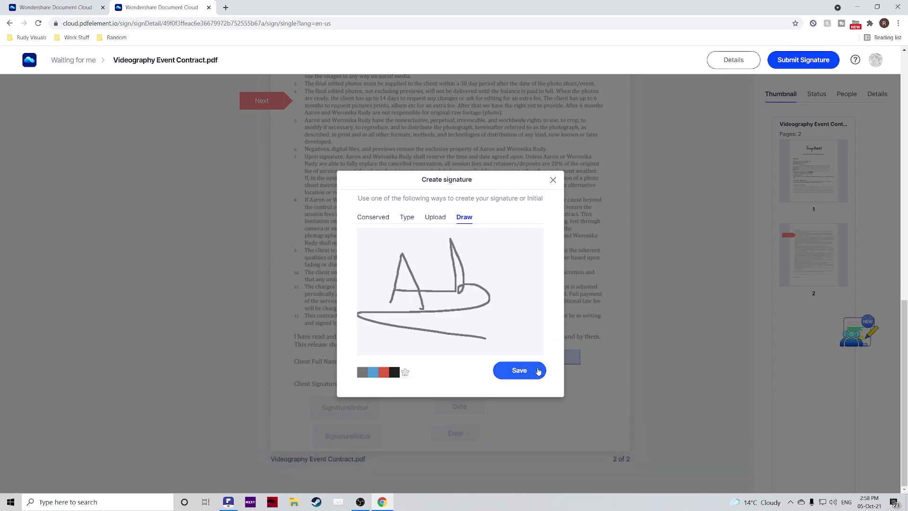
left_click(538, 371)
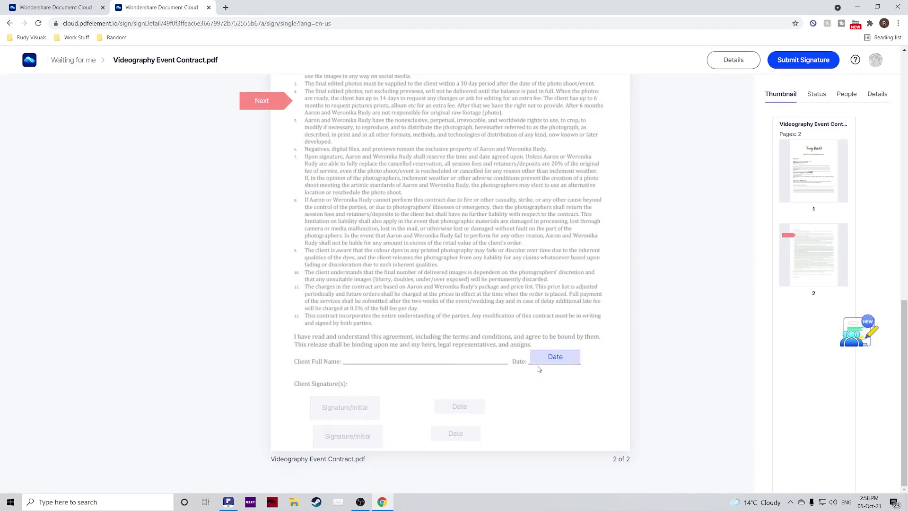
left_click(796, 62)
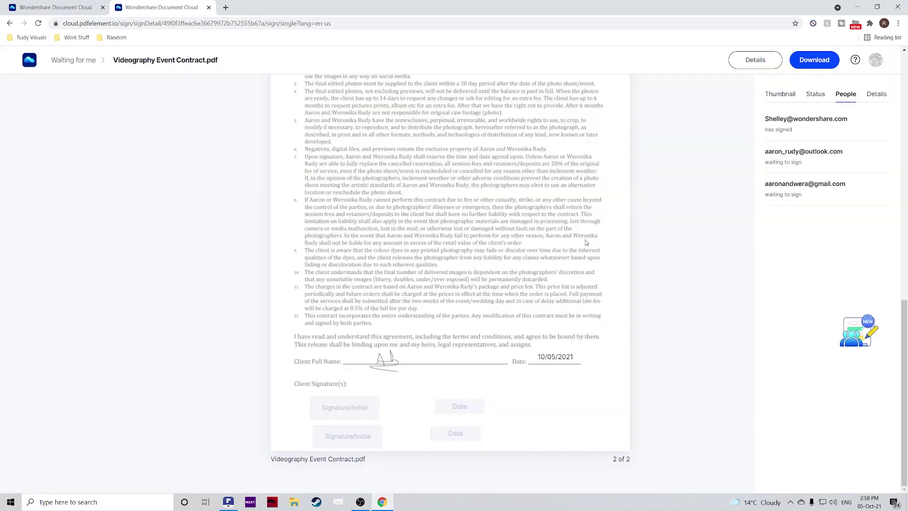